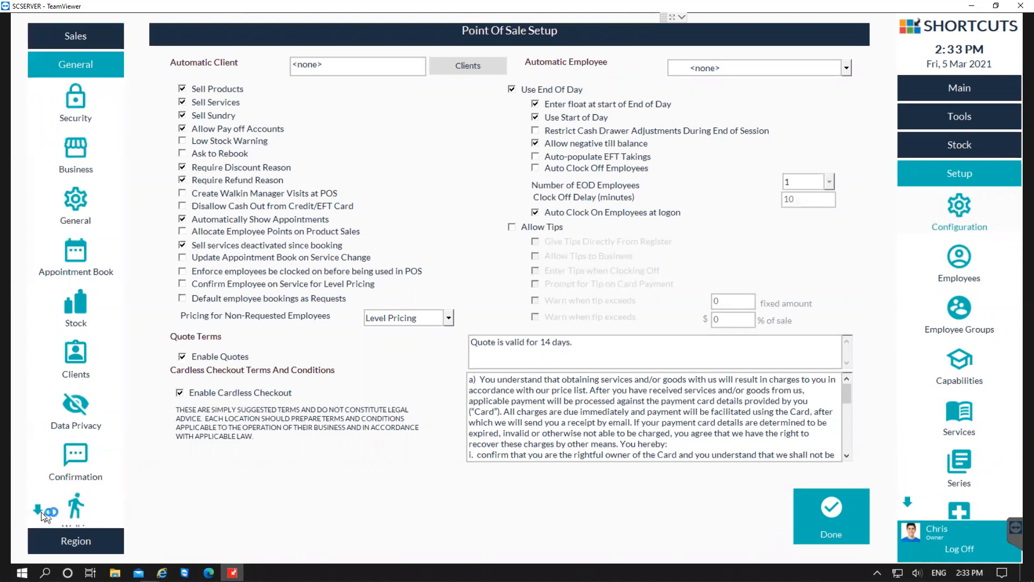
Add a new roster type named Reception in the general roster configuration.
click(38, 511)
click(38, 509)
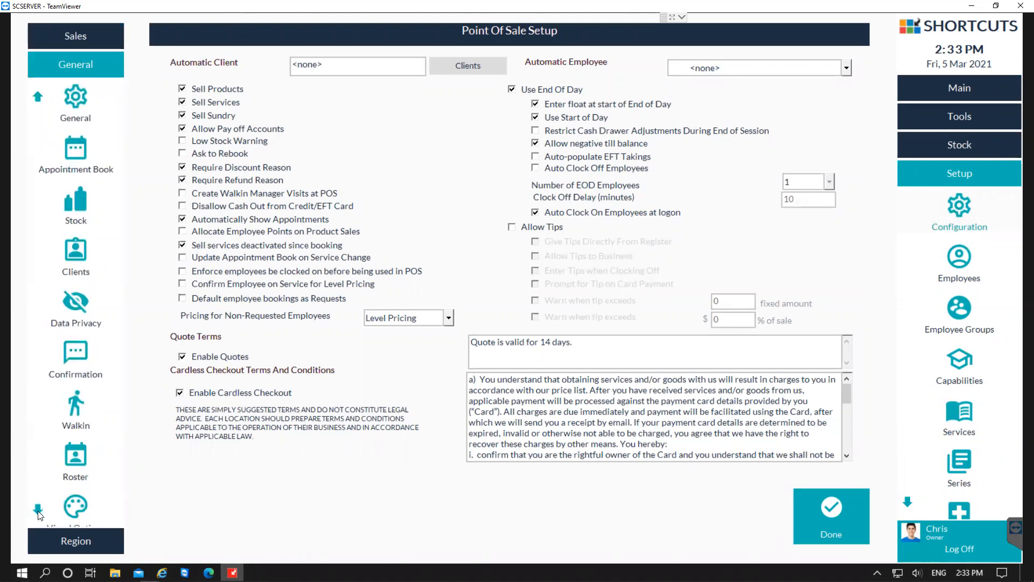
click(74, 461)
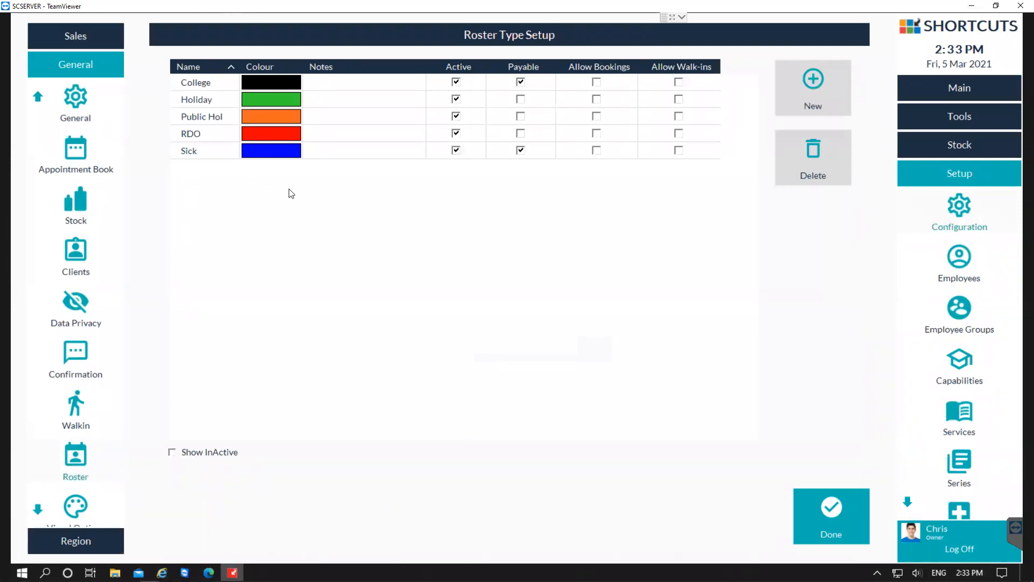
click(811, 88)
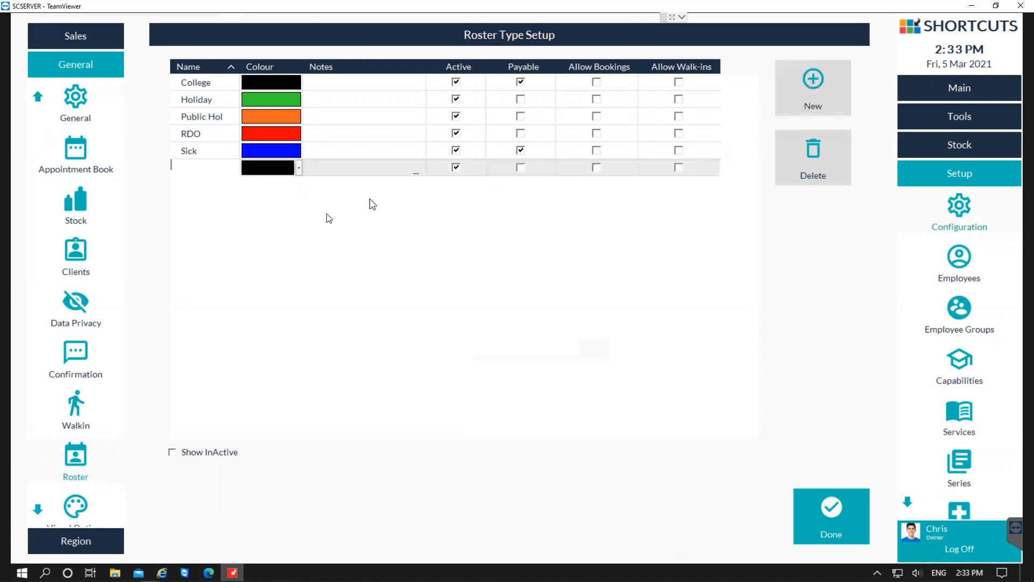
text(Rc)
text(ception)
Set the Reception roster type's colour to yellow, mark it as payable, and save the configuration.
click(298, 169)
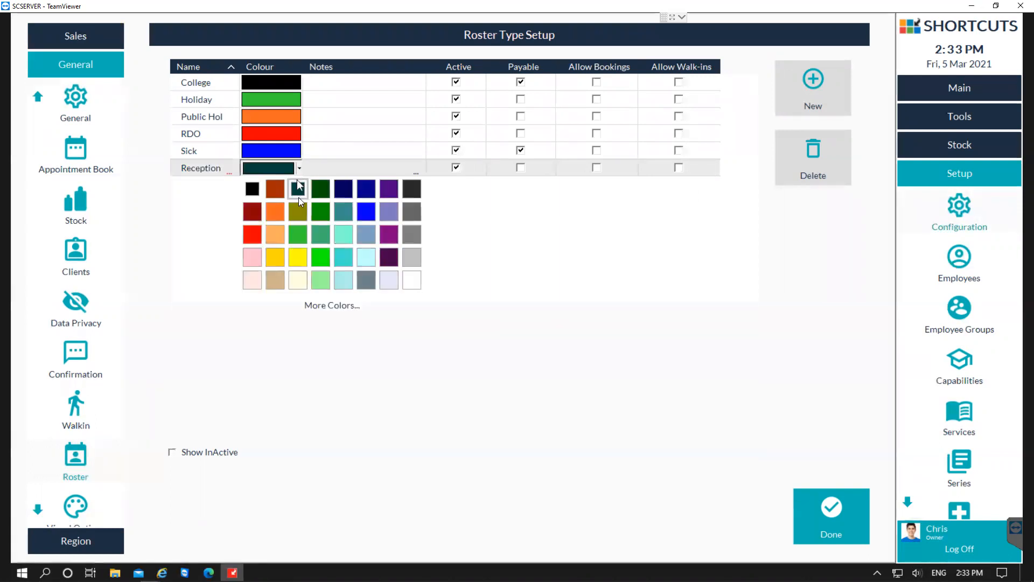
click(298, 257)
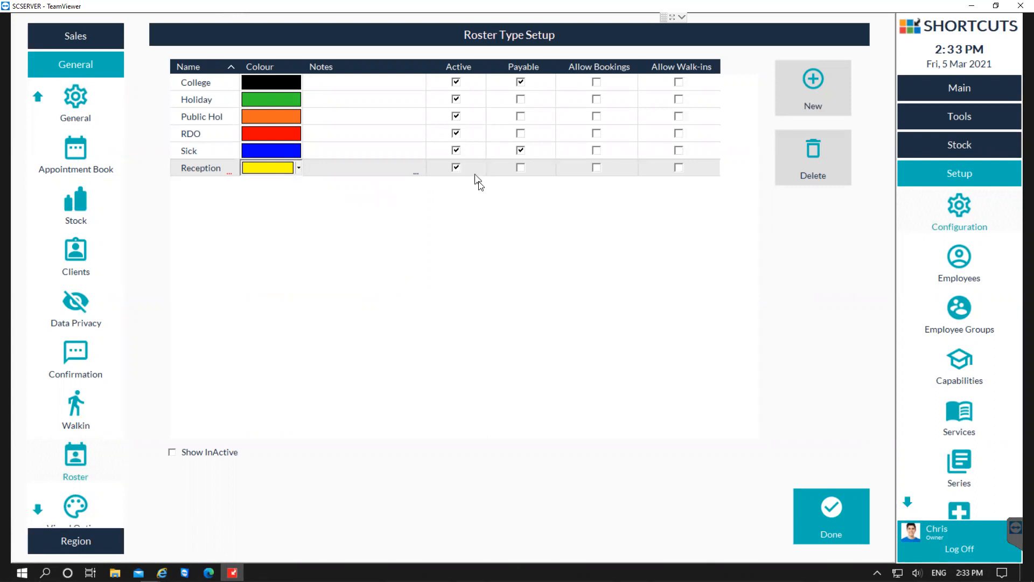
click(521, 169)
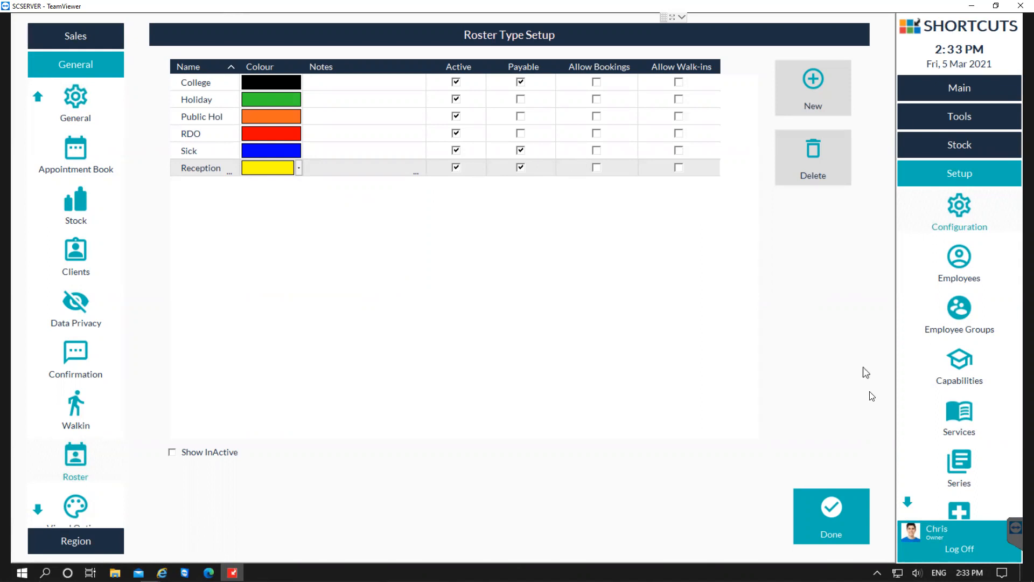
click(841, 532)
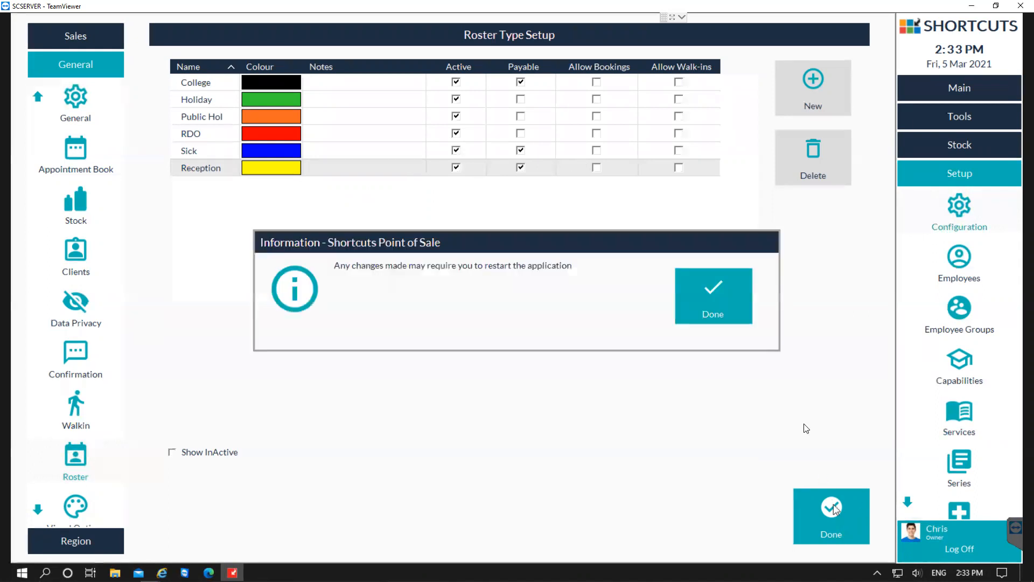
click(733, 312)
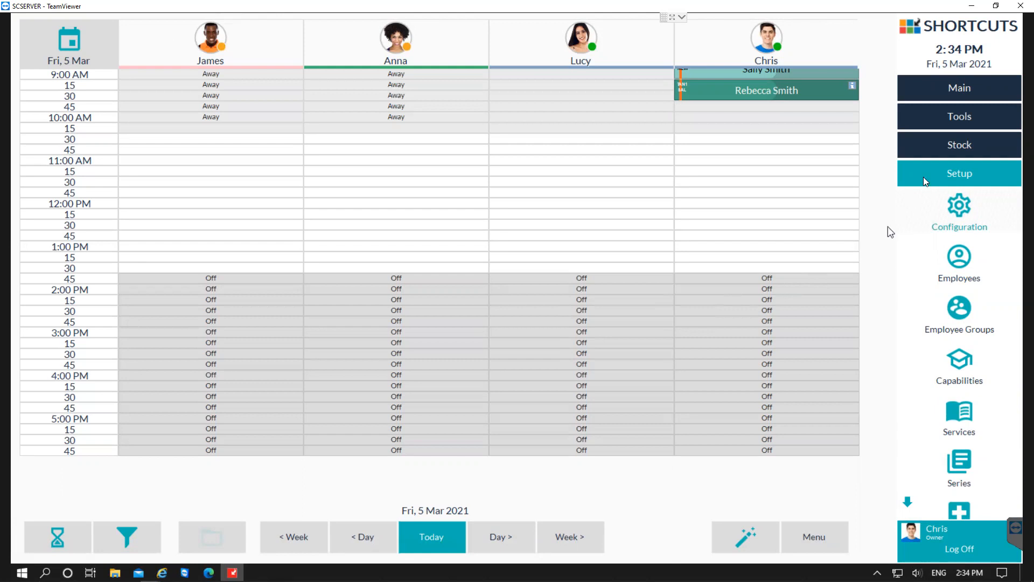
In the employee roster, create a Normal shift for the first employee on Tue 23/02/2021 with a 30-minute break.
click(955, 126)
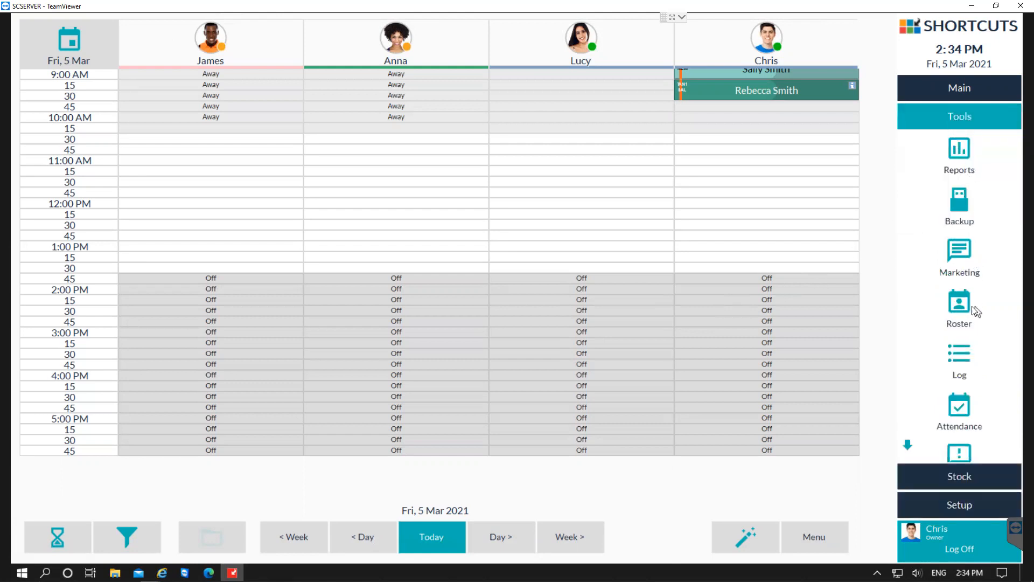
click(960, 306)
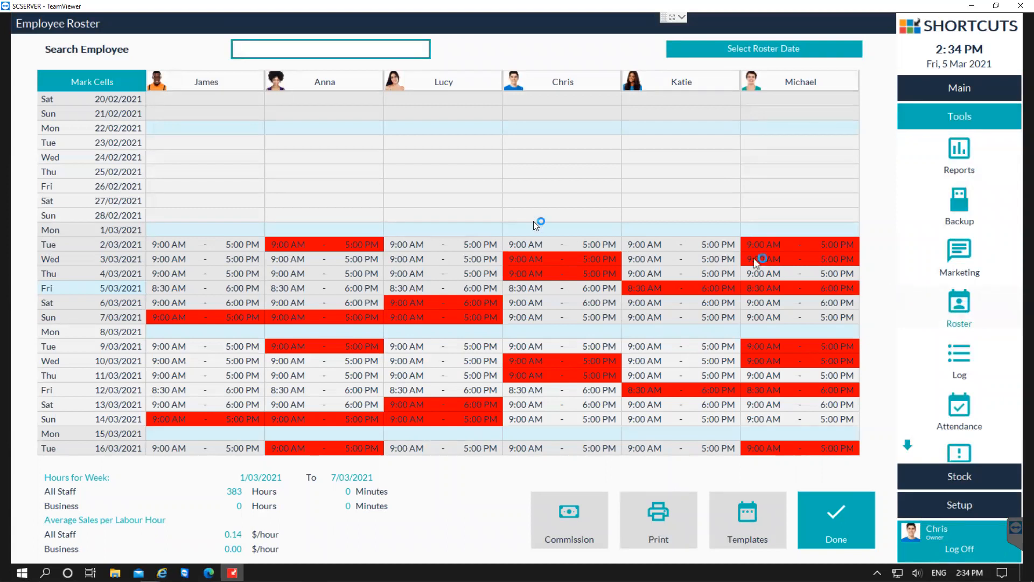
double_click(194, 143)
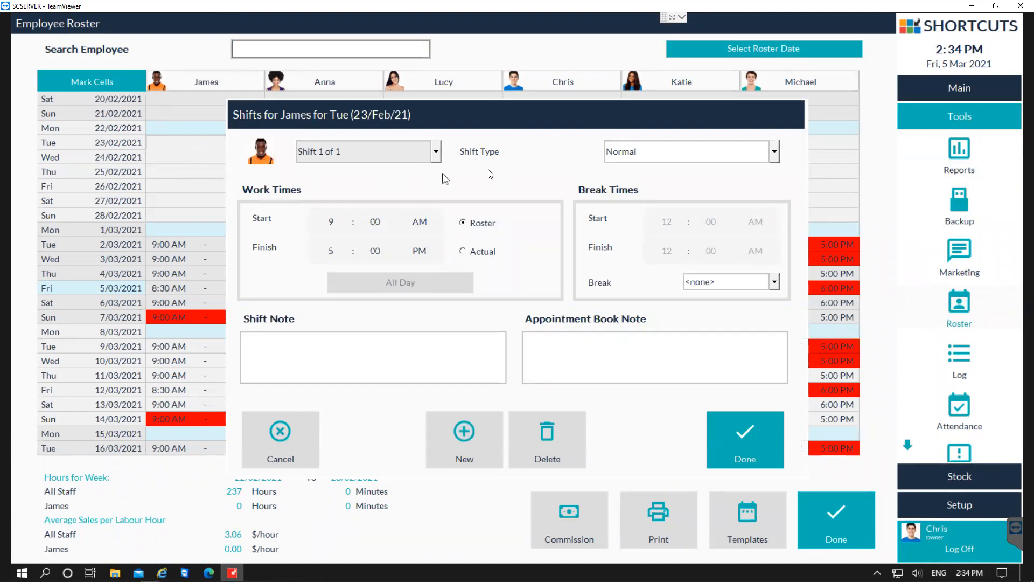
click(650, 156)
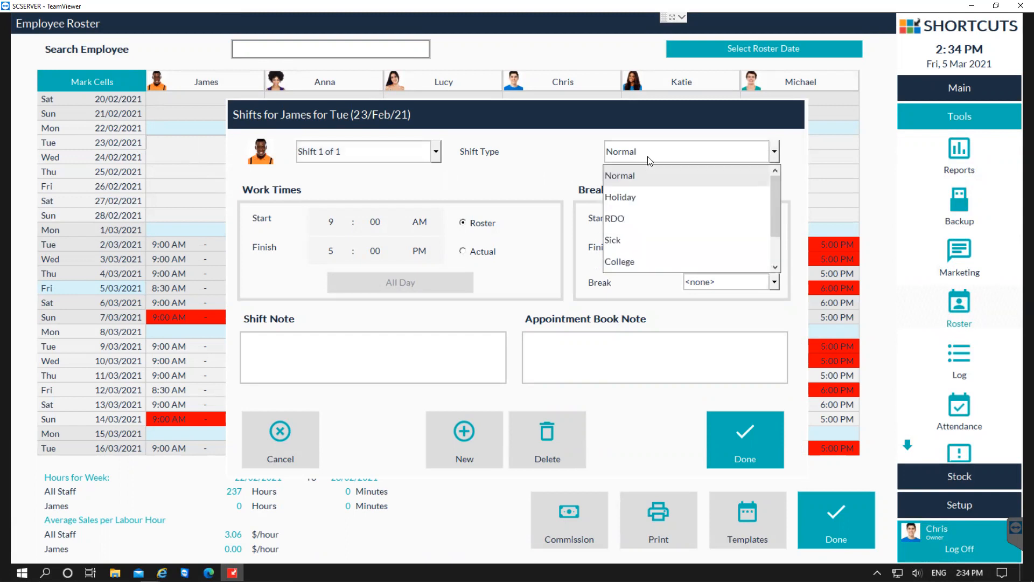
click(649, 158)
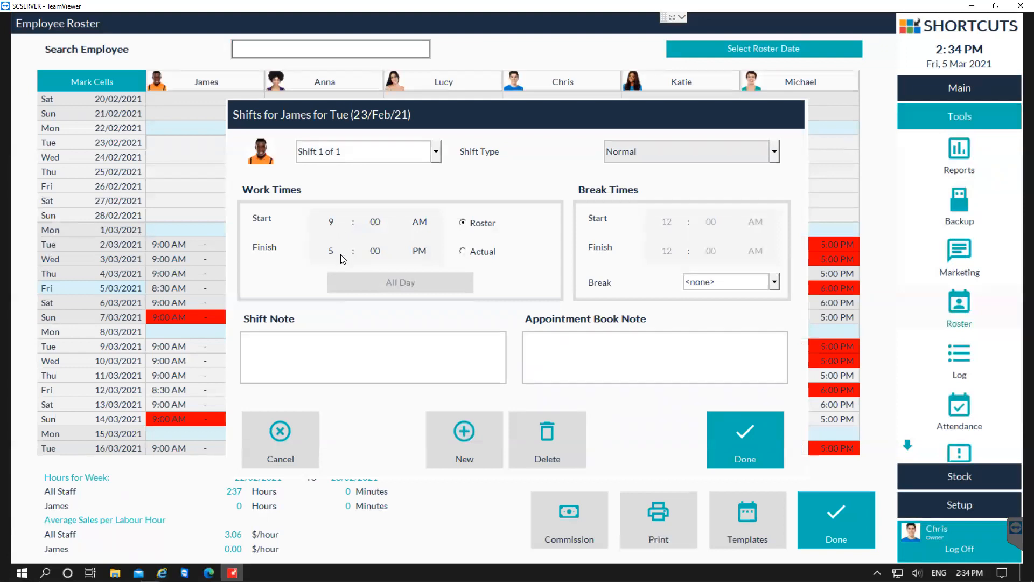
click(429, 222)
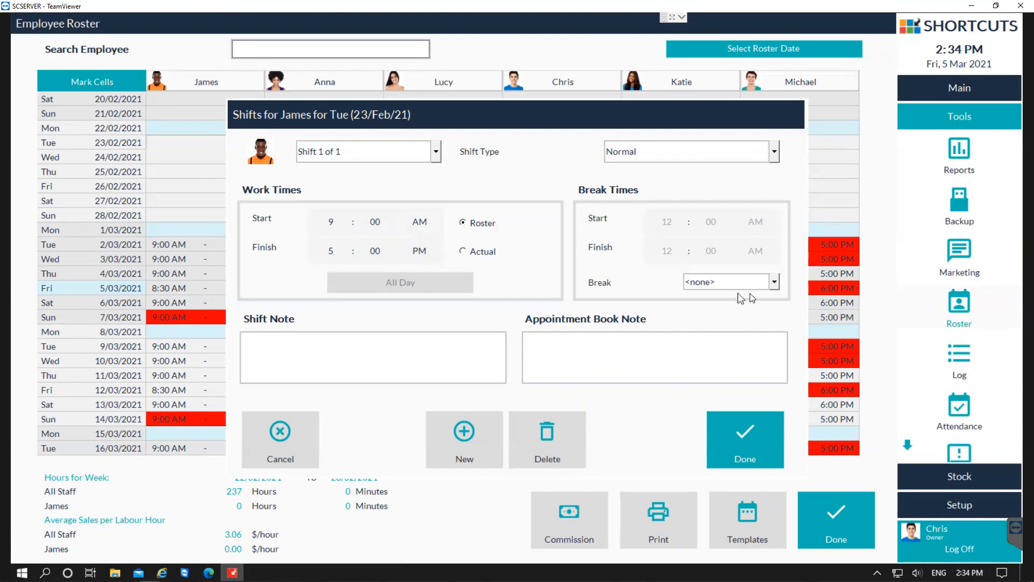
click(773, 282)
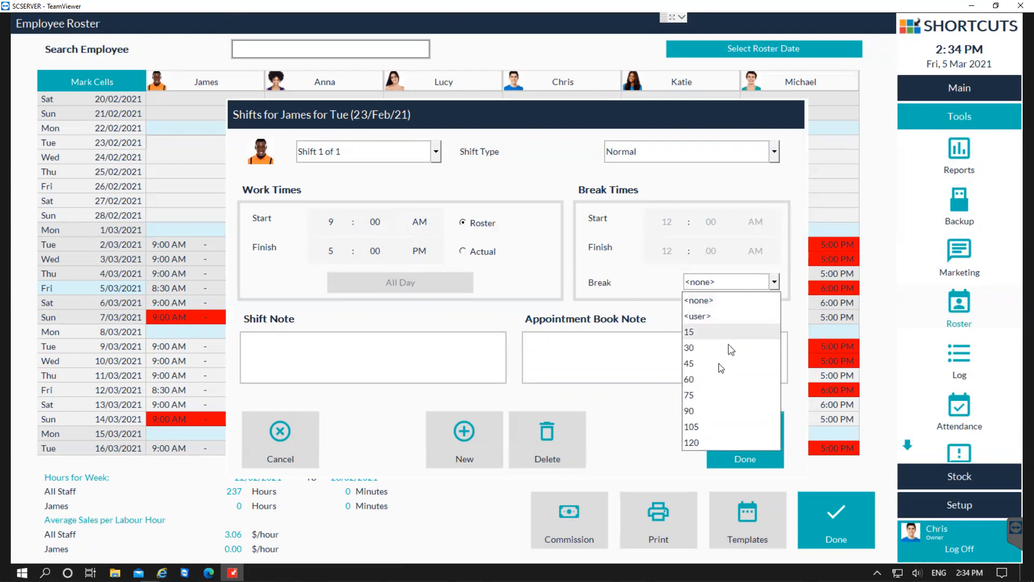
click(711, 348)
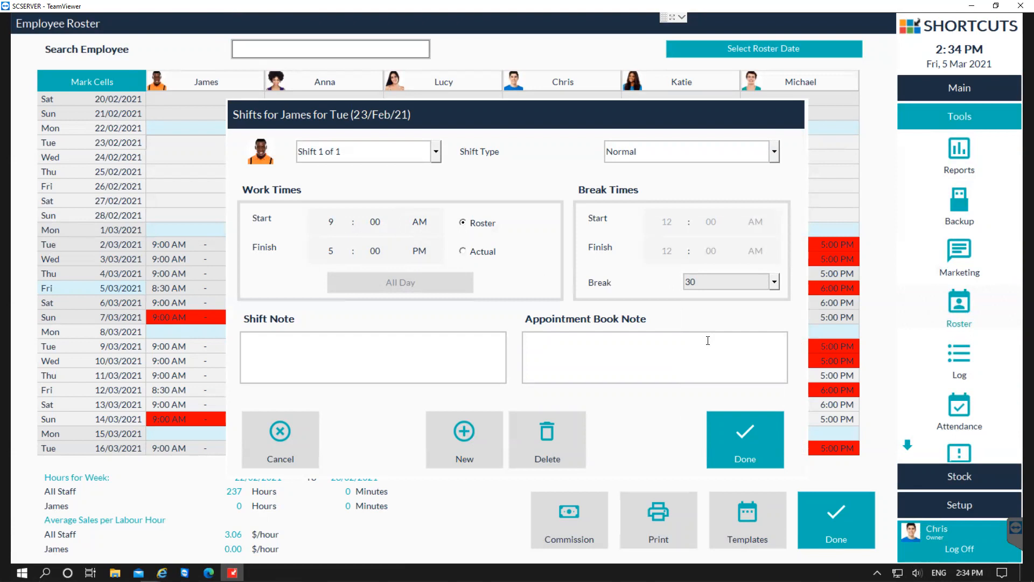
Enter "starting work earlier for training" as the shift note.
click(319, 352)
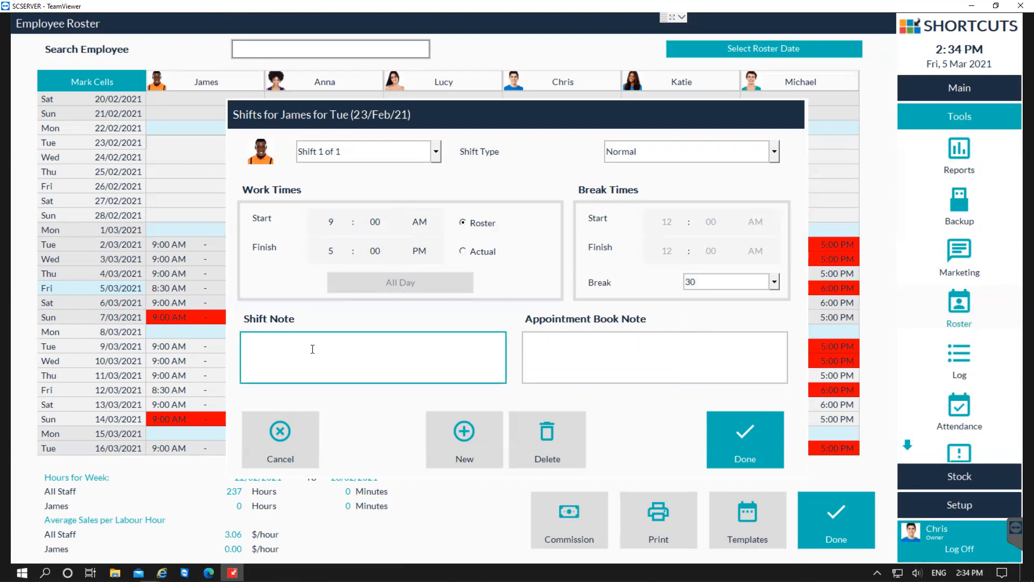
text(starting work earlier for training)
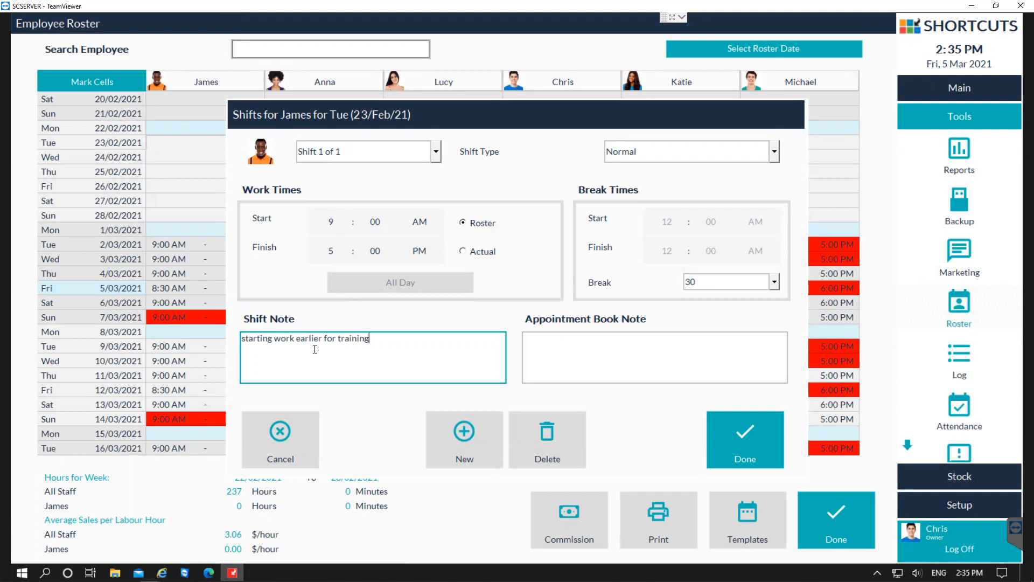
Enter "training at 9am" as the appointment book note and save the shift.
click(602, 361)
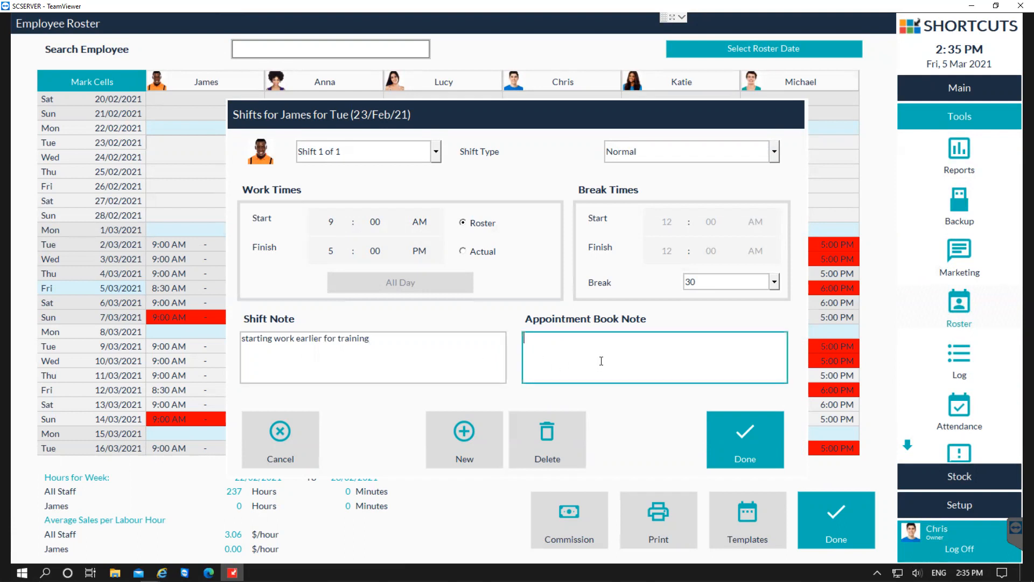
text(training at 9am)
click(755, 455)
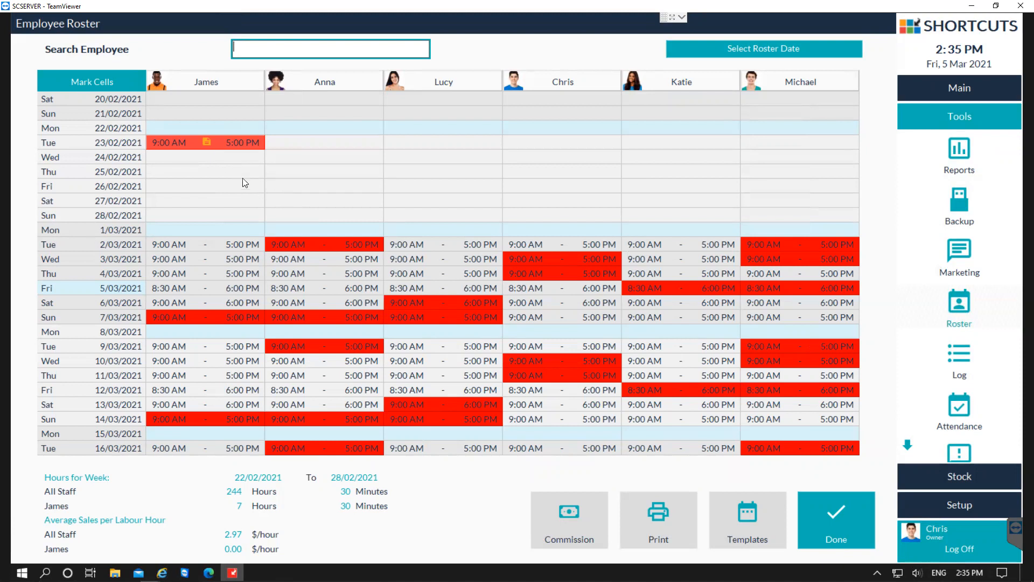
Reopen the first employee's Tue 23/02/2021 shift and add a second shift from 5:00 PM to 9:00 PM.
double_click(214, 143)
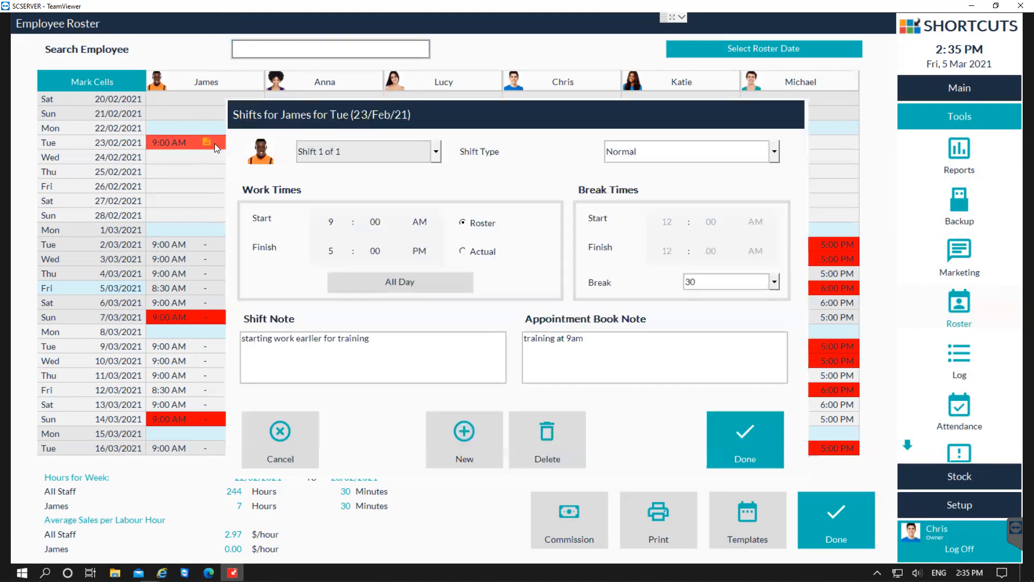
click(332, 156)
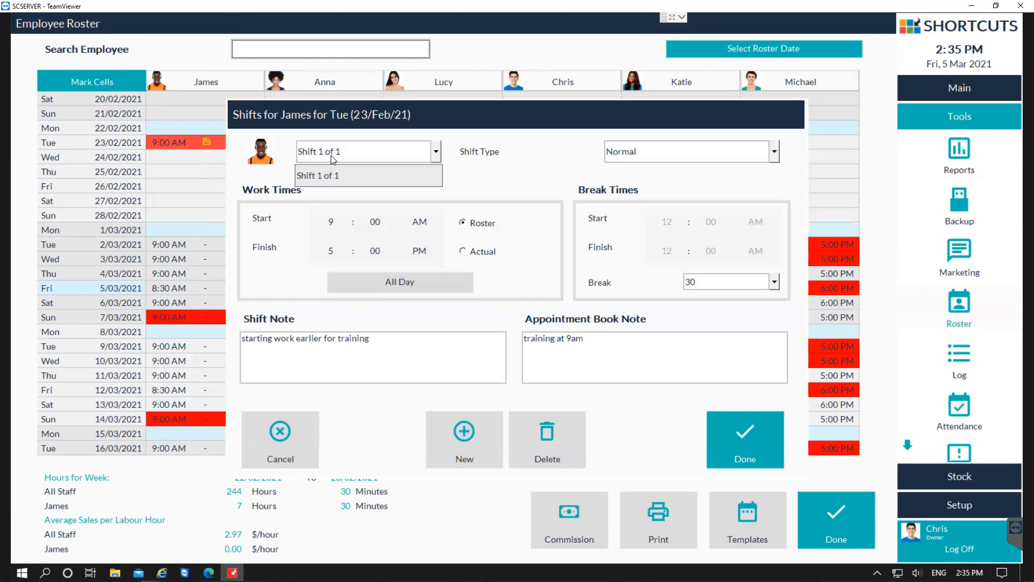
click(332, 159)
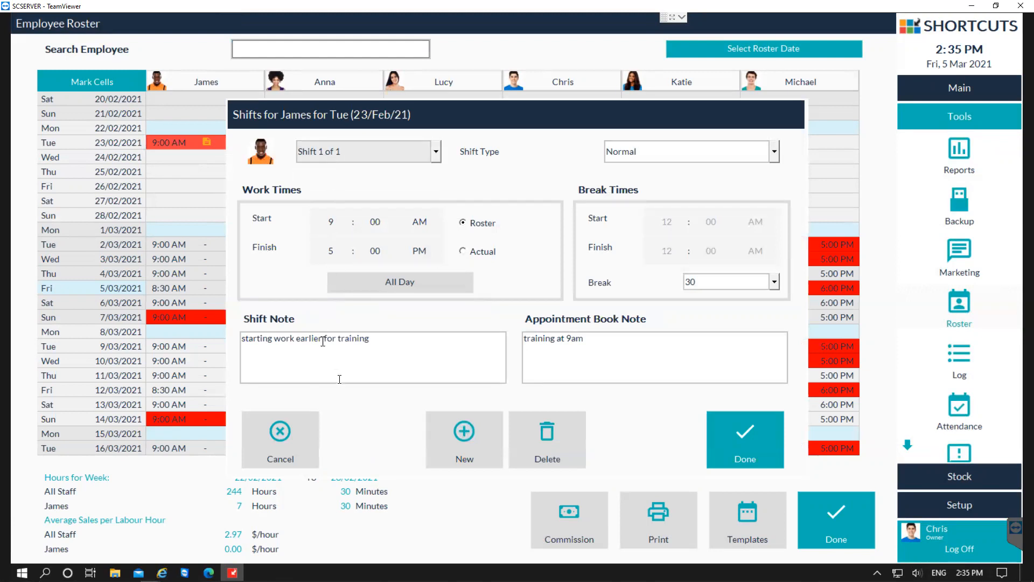
click(463, 447)
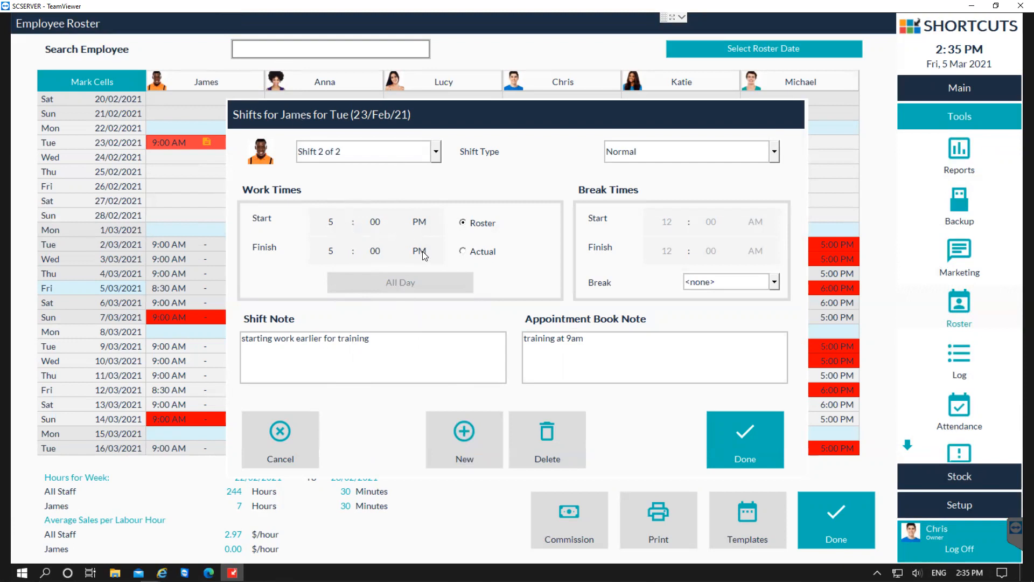
scroll(335, 255, up, 4)
Delete the second shift from that day and check the list of remaining shifts.
click(413, 153)
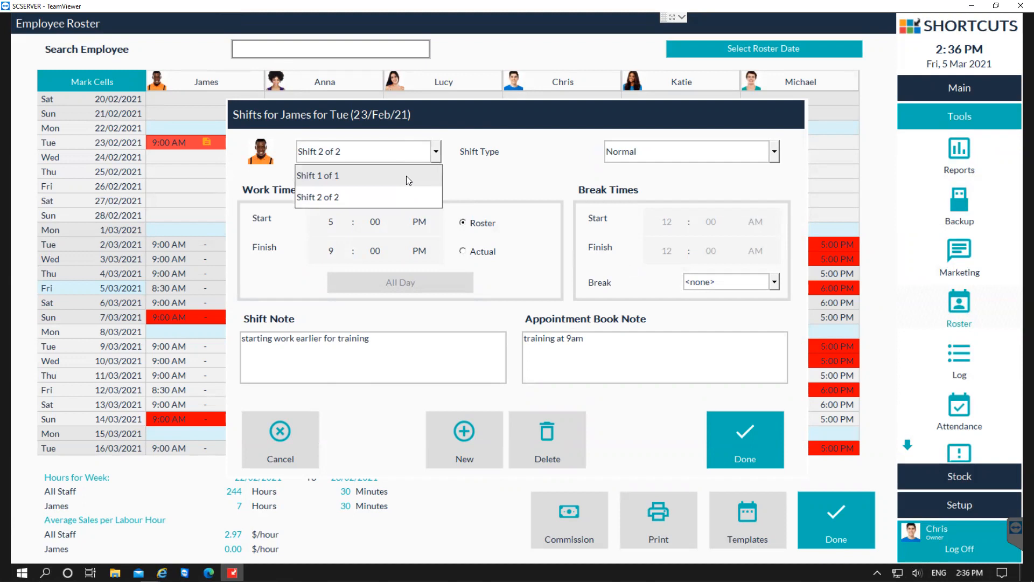
click(368, 195)
click(559, 448)
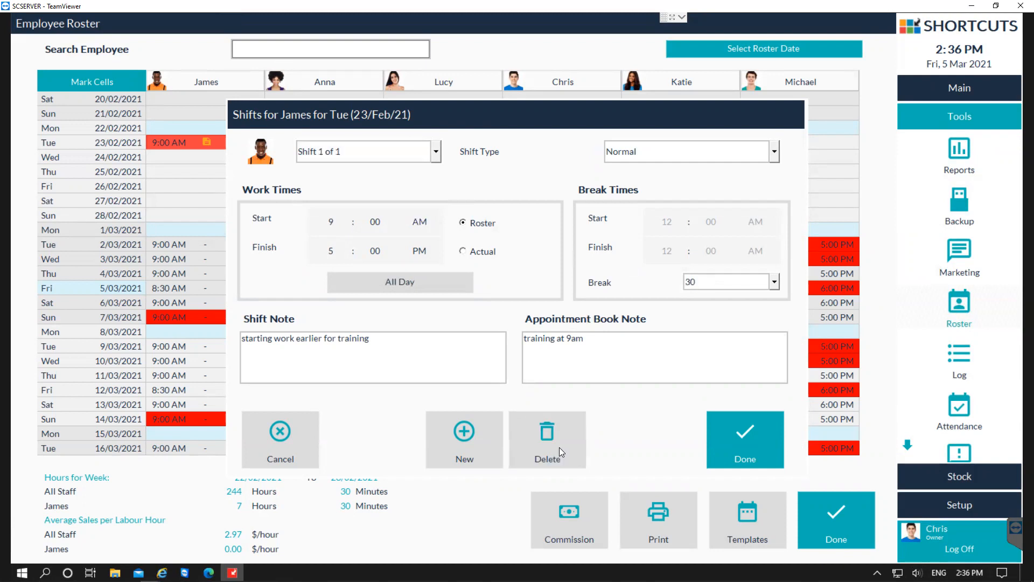
click(399, 153)
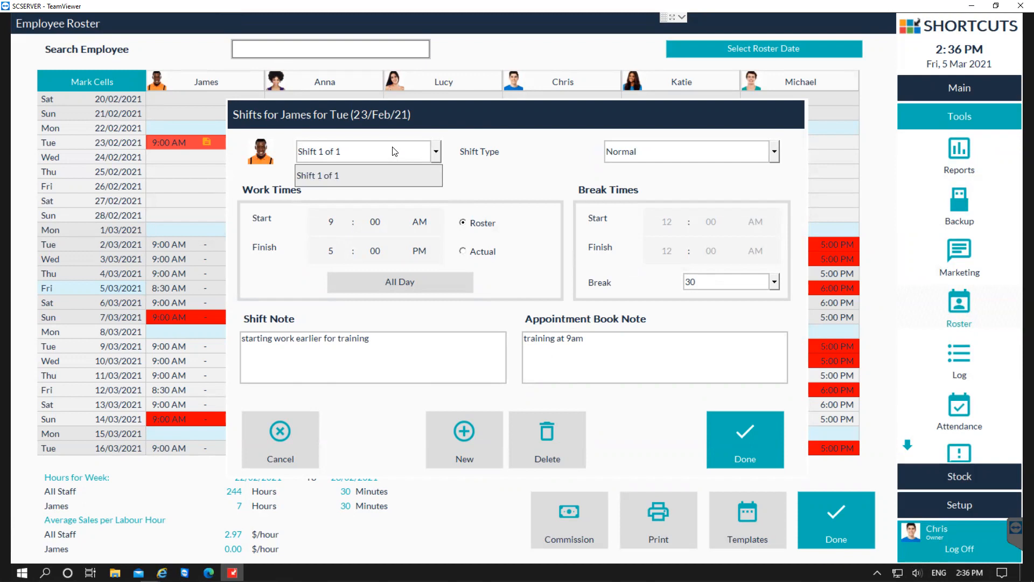
click(395, 151)
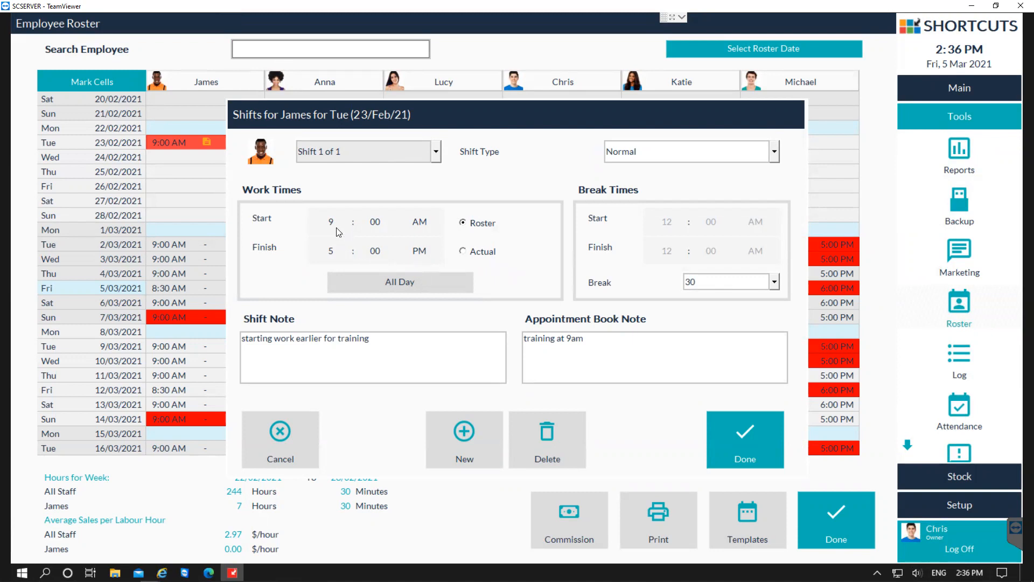
Record the shift's actual finish time as 5:30 PM and save the shift.
click(464, 251)
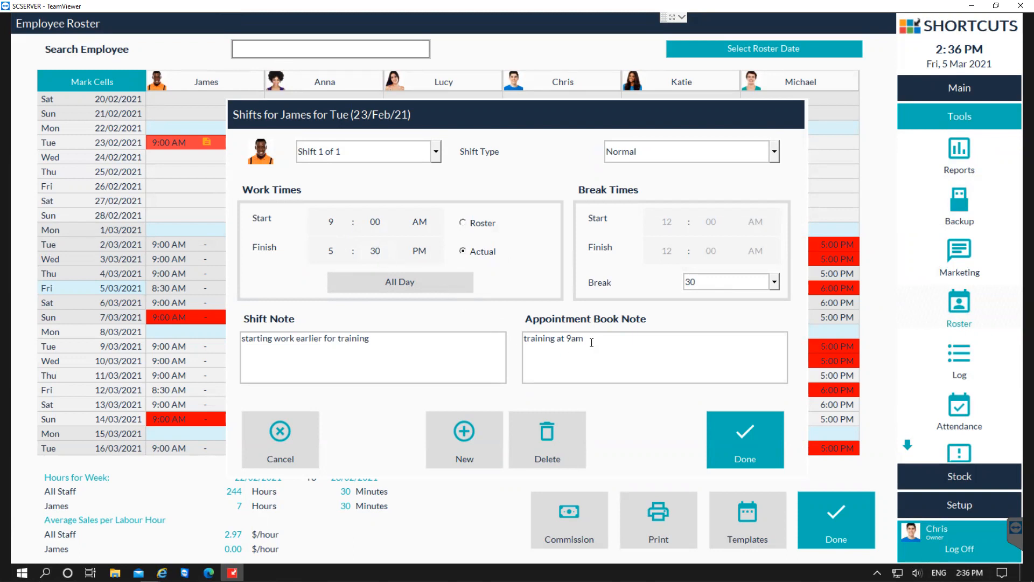
click(730, 434)
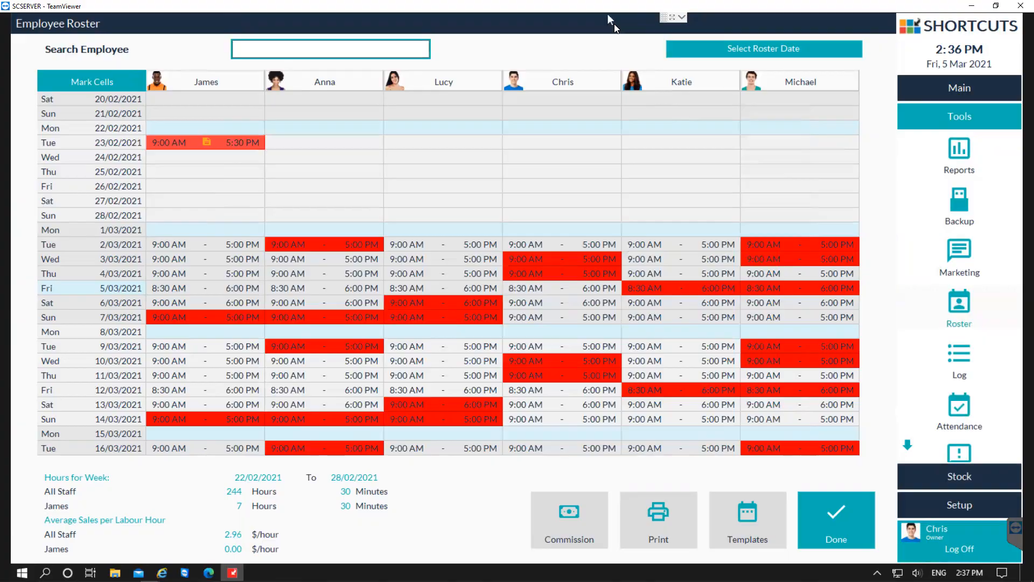